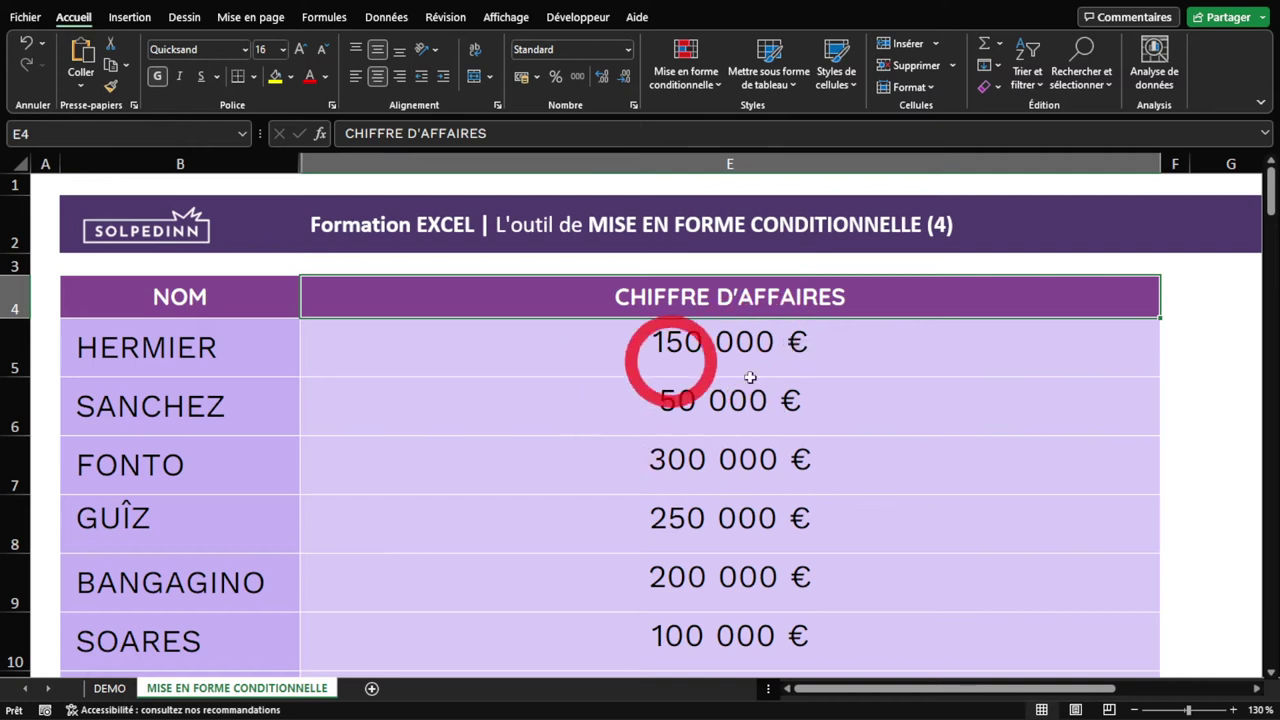
Step: Select the revenue amounts E5:E10 and bring up the Nuances de couleurs presets
left_click_drag(709, 339, 749, 645)
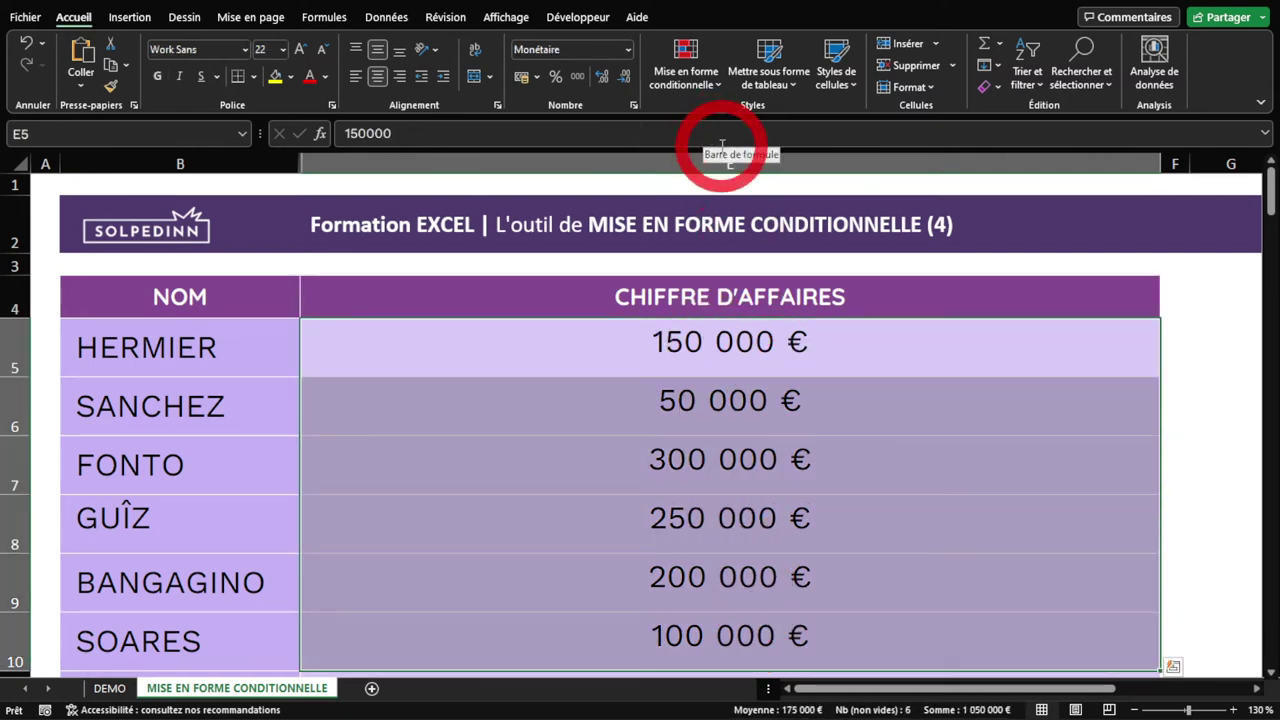
left_click(678, 78)
mouse_move(741, 244)
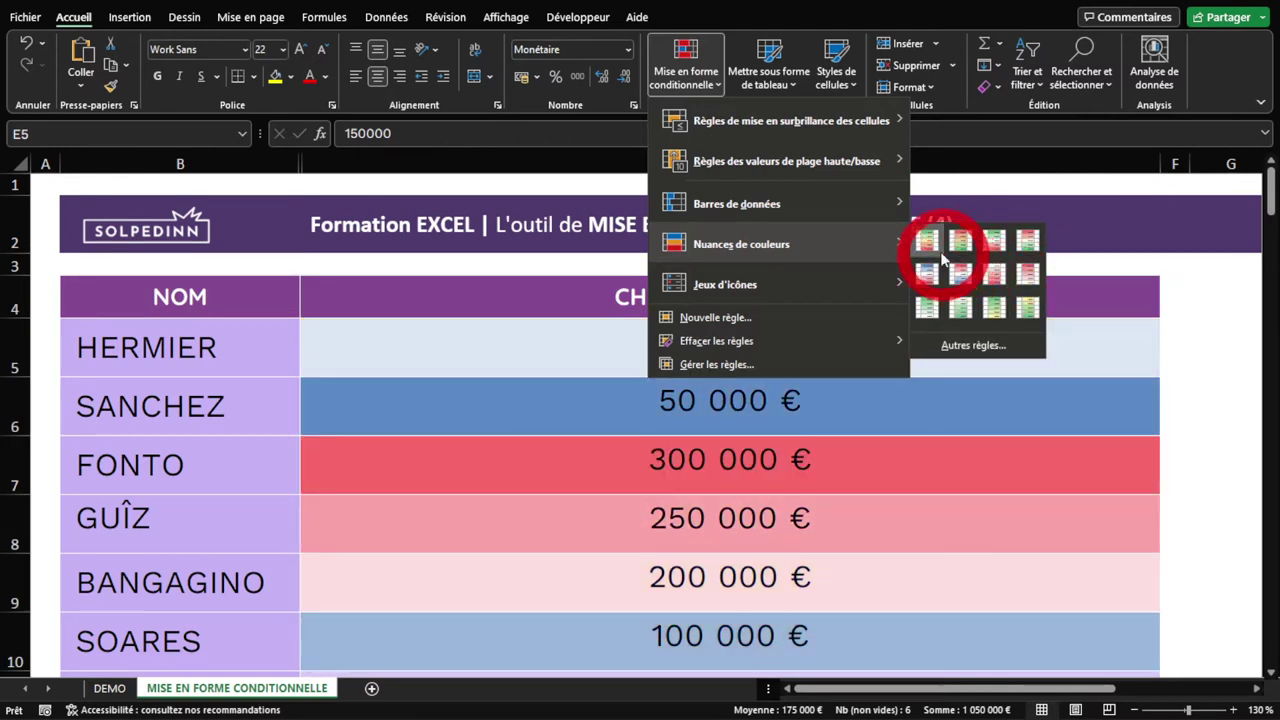
Step: Apply the green-yellow-red colour scale to E5:E10 and show the colour-scale presets again
left_click(931, 253)
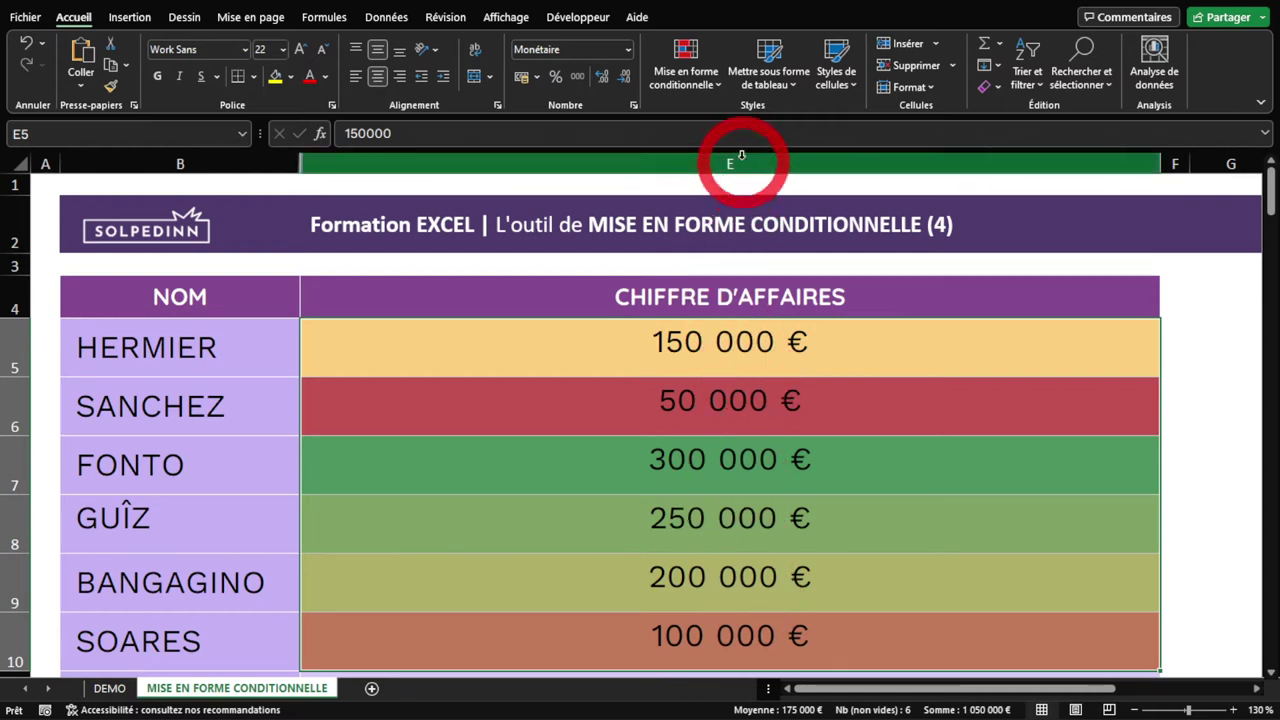
left_click(686, 70)
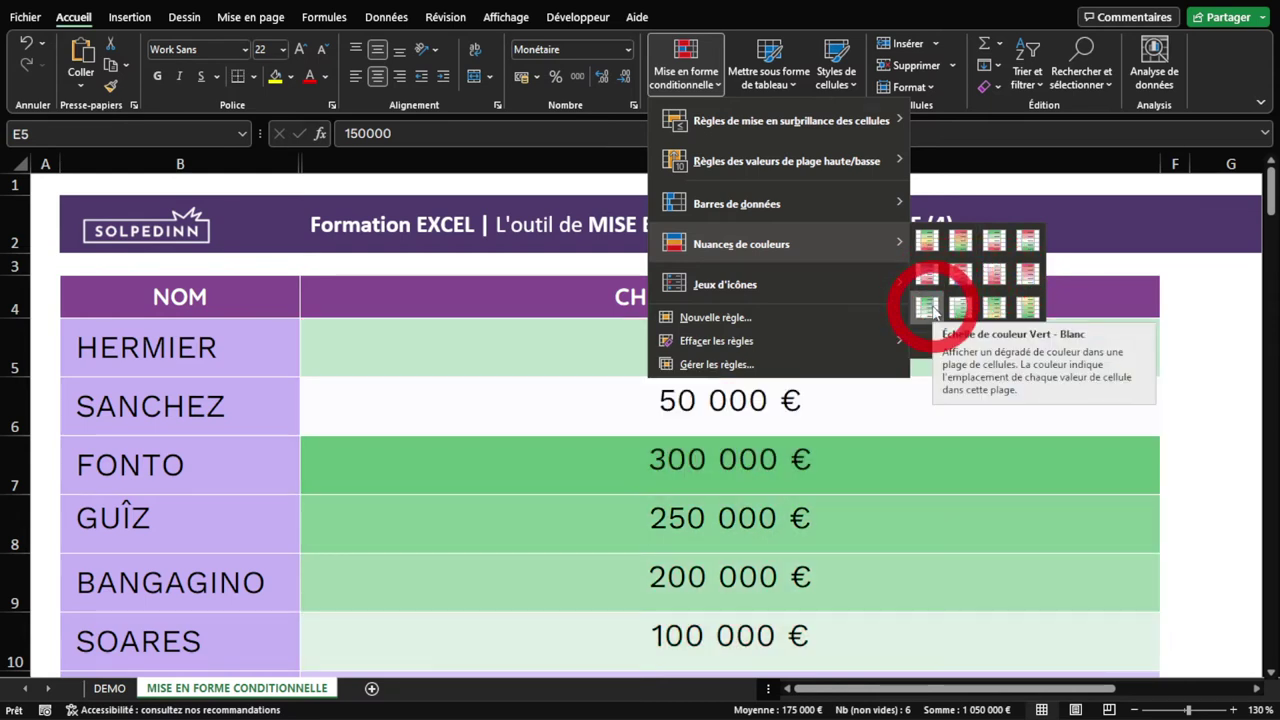
Step: Apply the Vert - Blanc colour scale and check the 50 000 € and 300 000 € cells
left_click(928, 308)
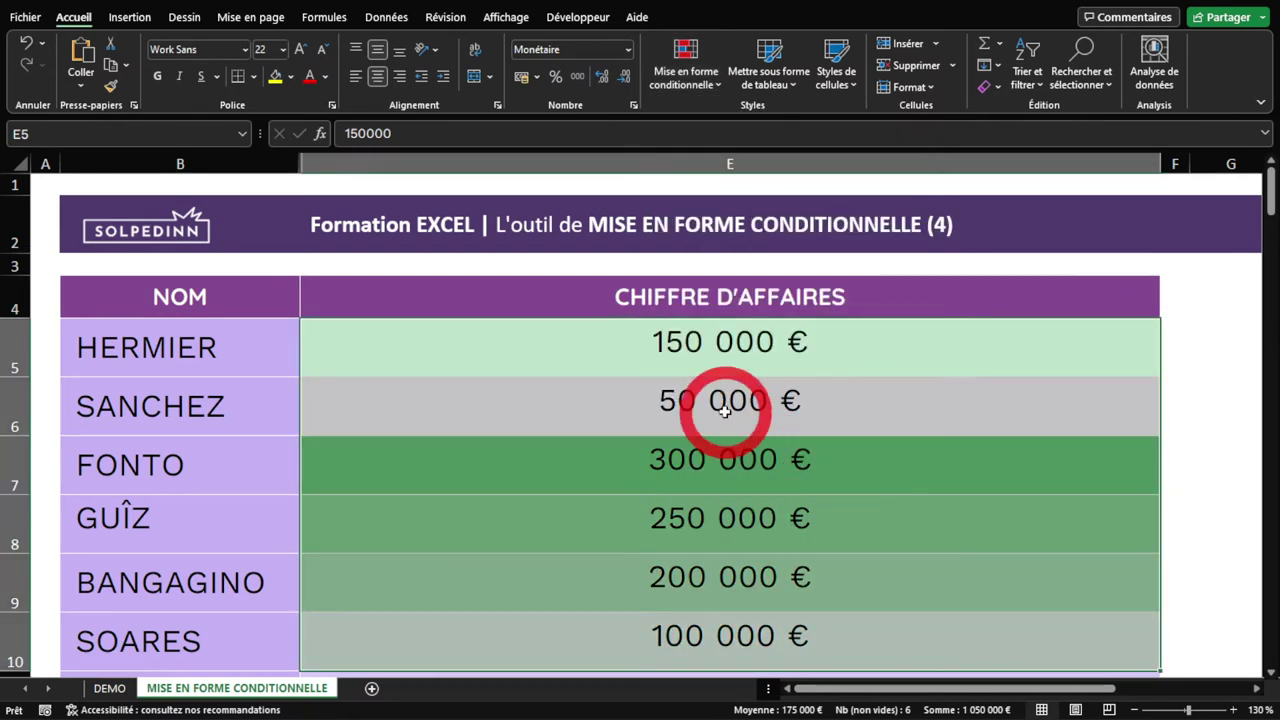
left_click(697, 403)
left_click(706, 464)
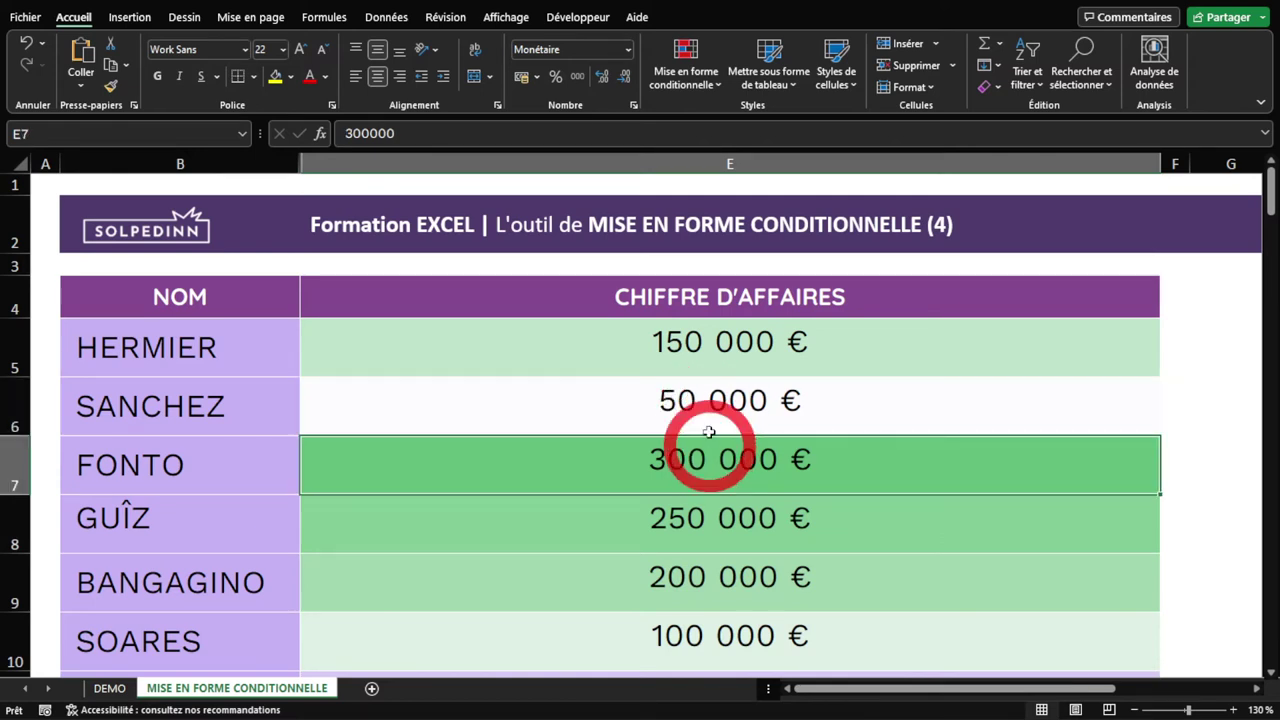
Step: Dismiss the colour-scale presets without applying one and reselect E5:E10
left_click(714, 90)
mouse_move(741, 244)
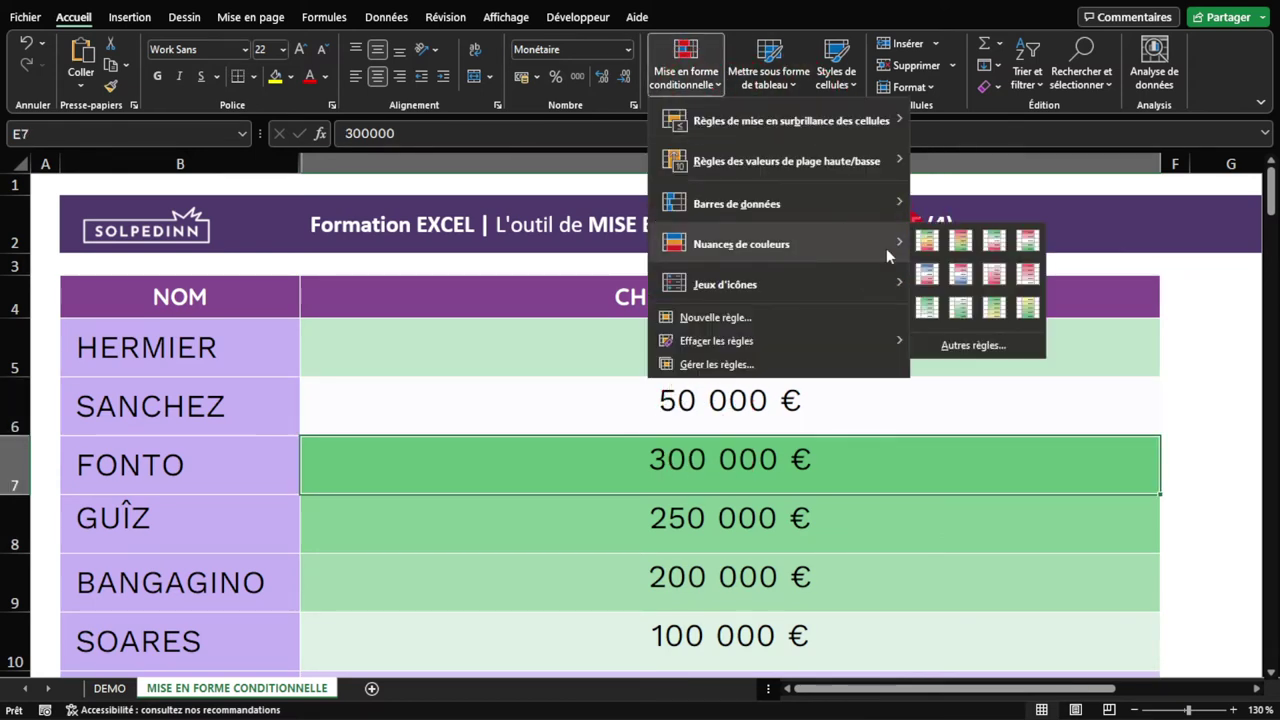
left_click(720, 478)
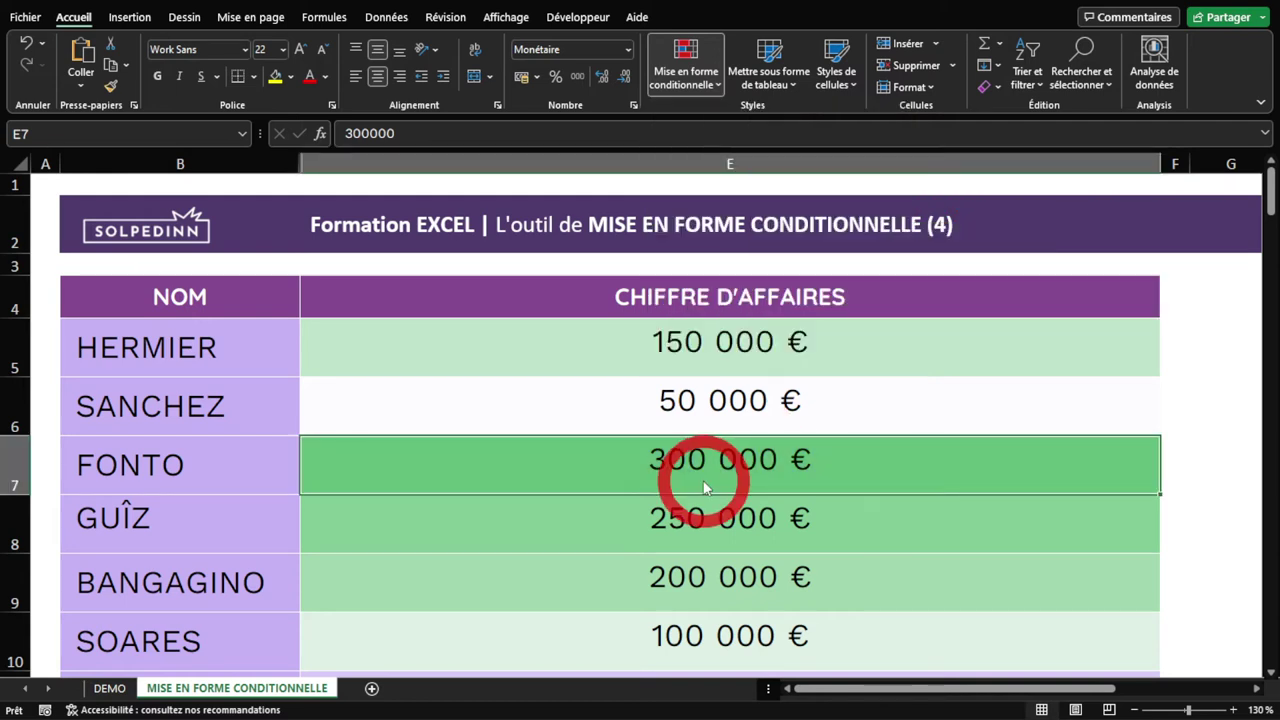
left_click_drag(688, 372, 735, 640)
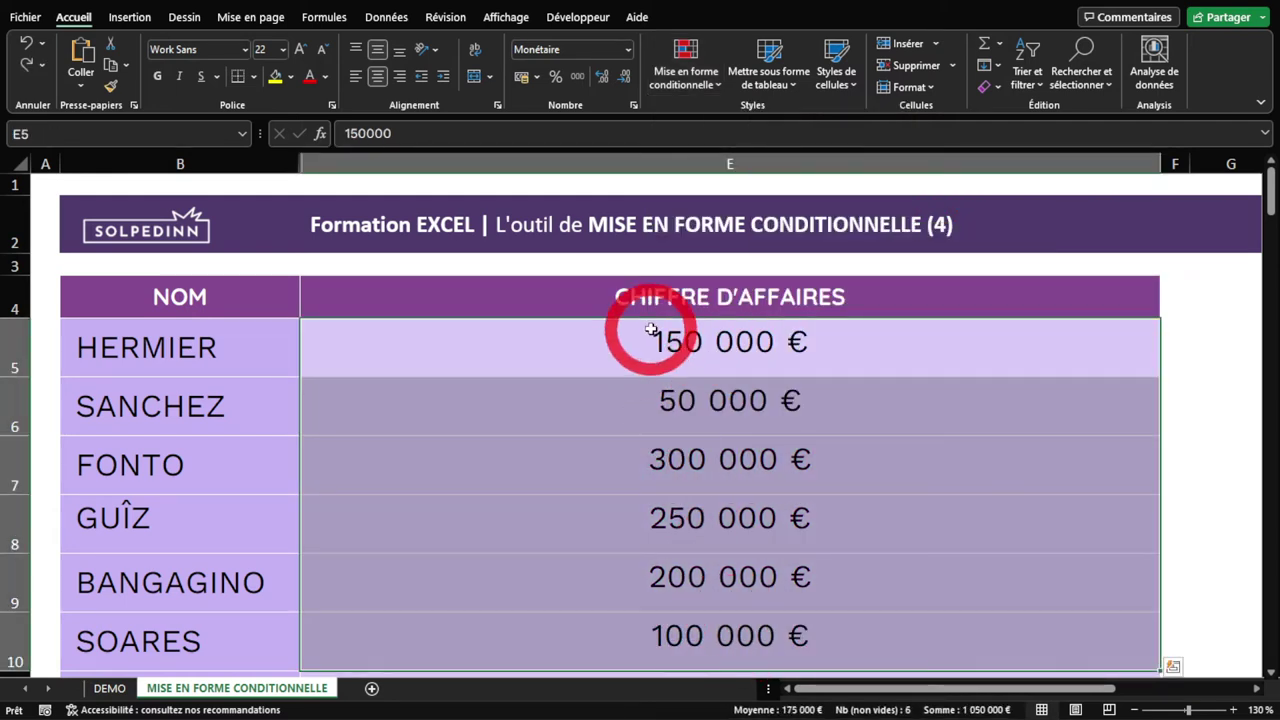
Step: Create a custom Échelle à trois couleurs rule with dark red minimum and bright green maximum
left_click(698, 88)
mouse_move(741, 244)
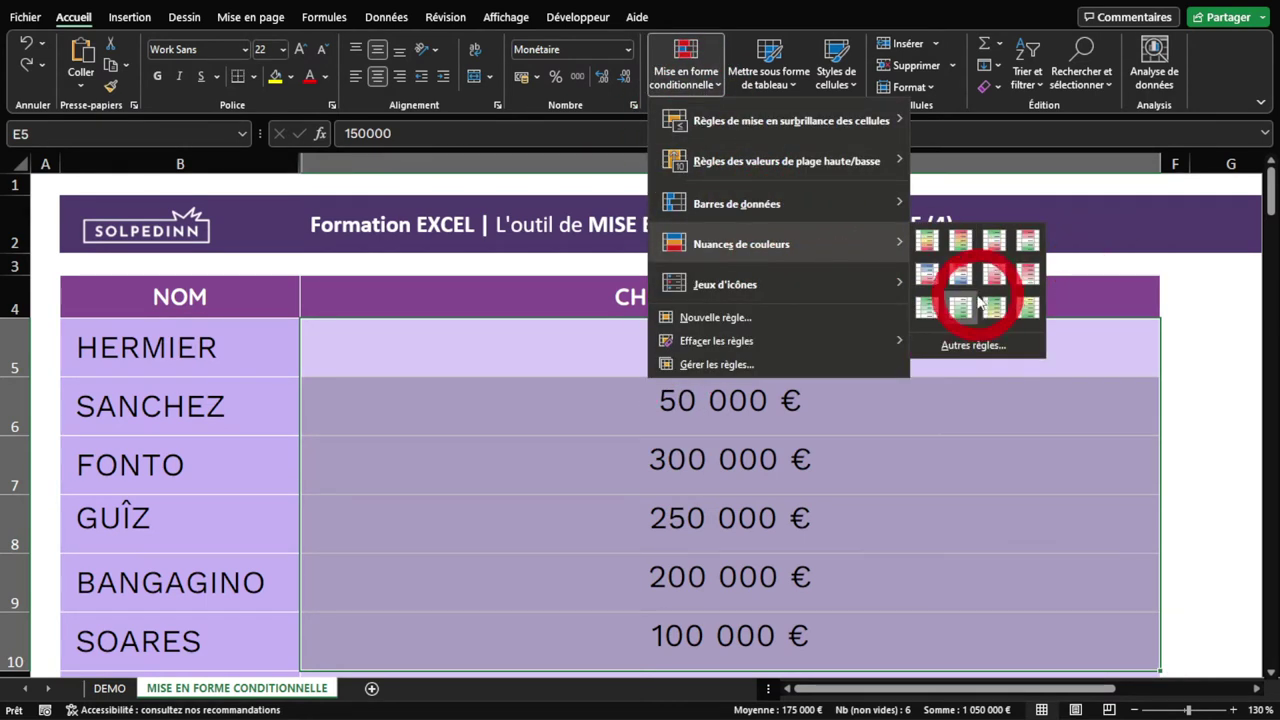
left_click(987, 350)
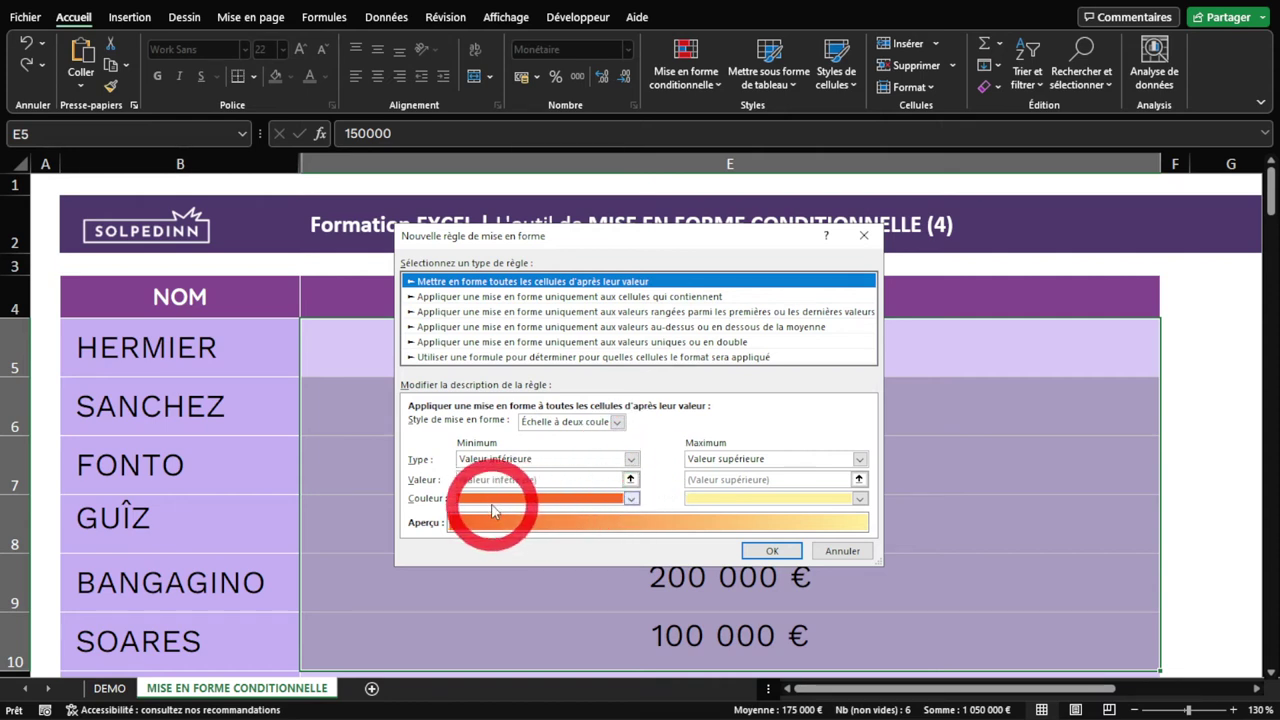
left_click_drag(656, 236, 721, 100)
left_click(637, 287)
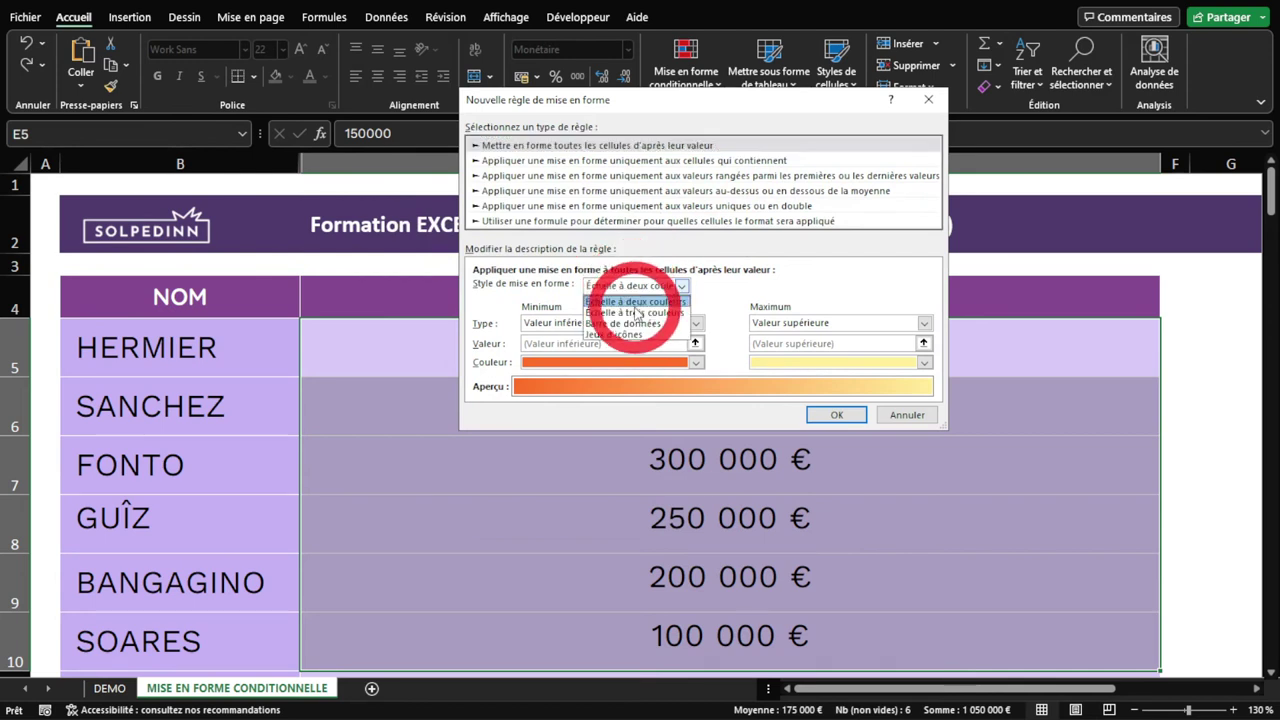
left_click(660, 312)
left_click(626, 363)
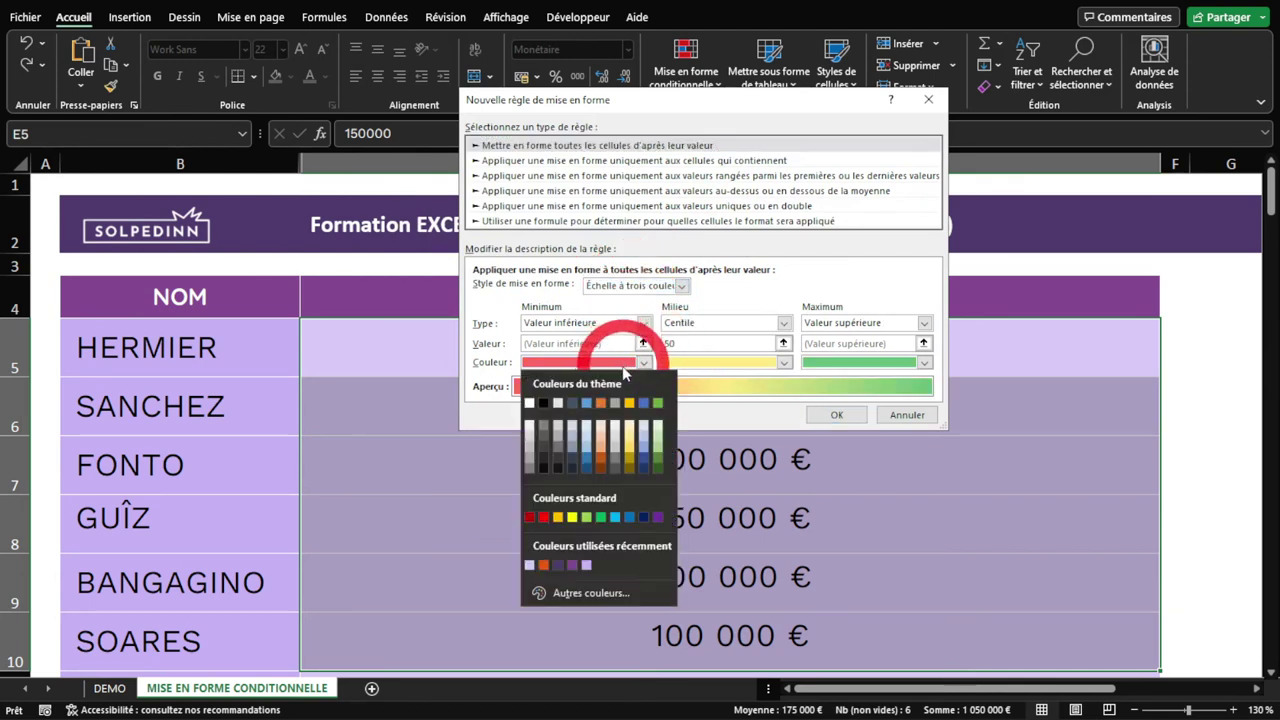
left_click(529, 517)
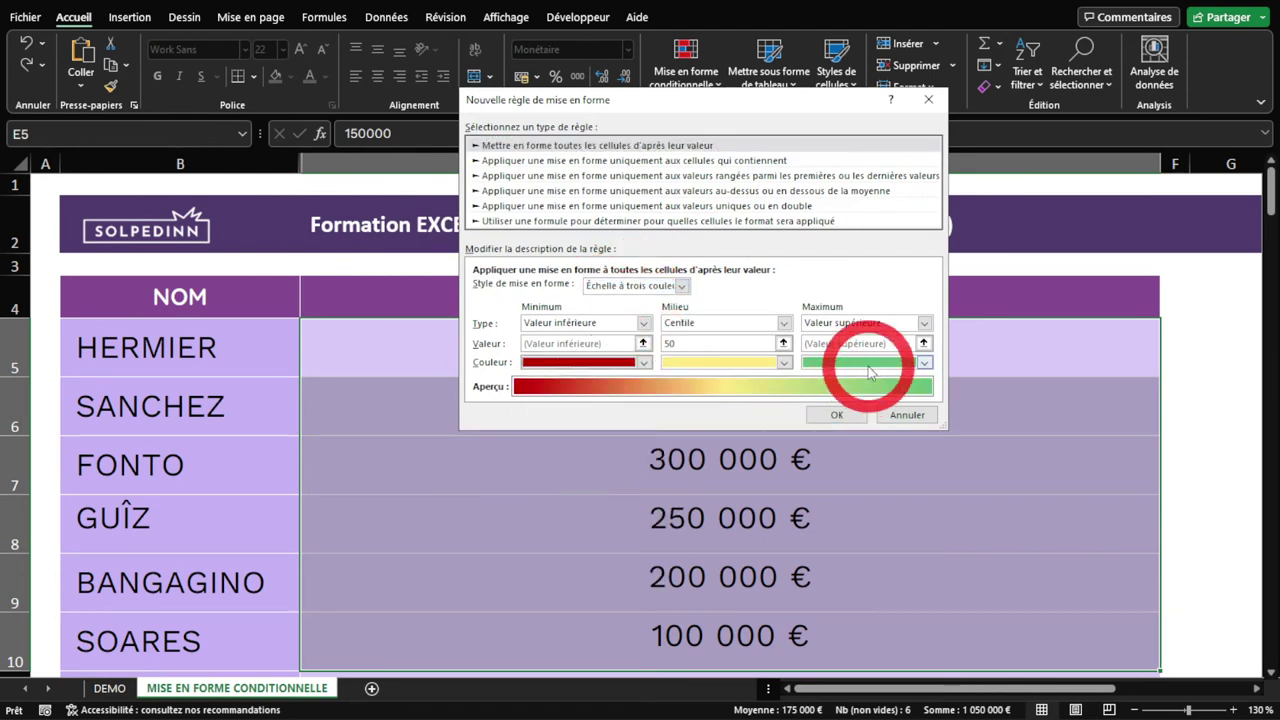
left_click(868, 363)
left_click(883, 518)
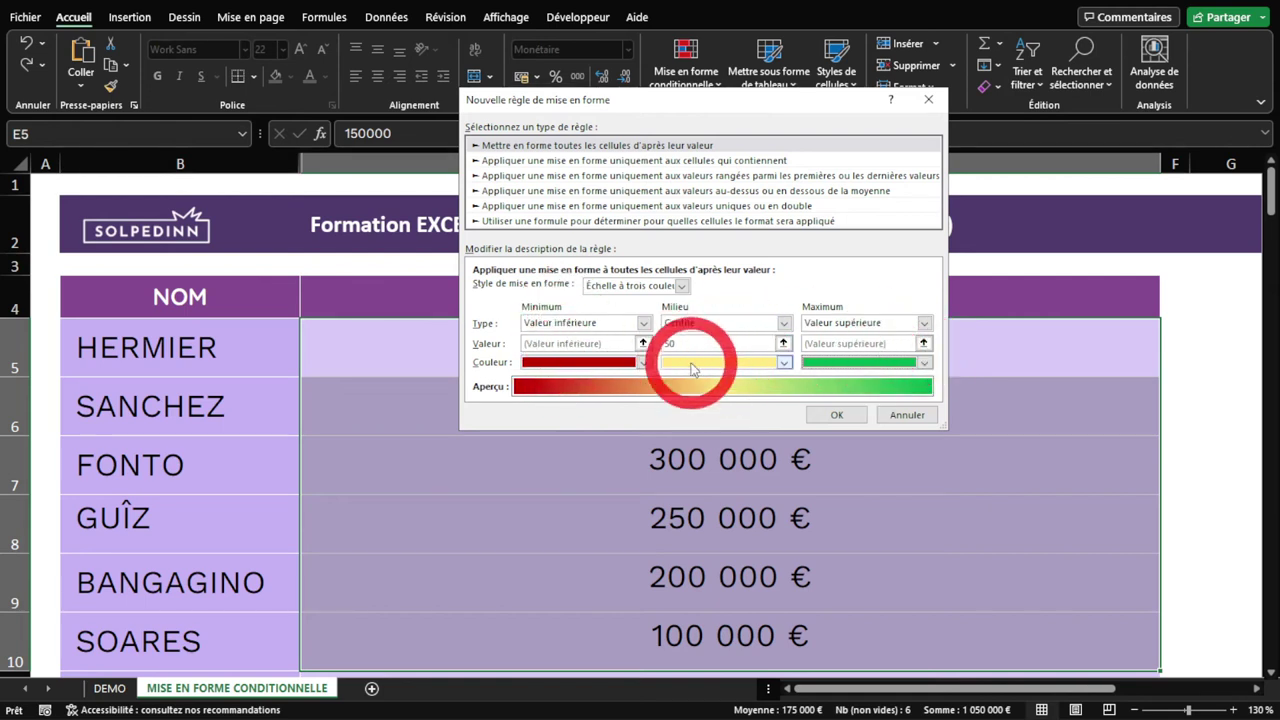
left_click(830, 414)
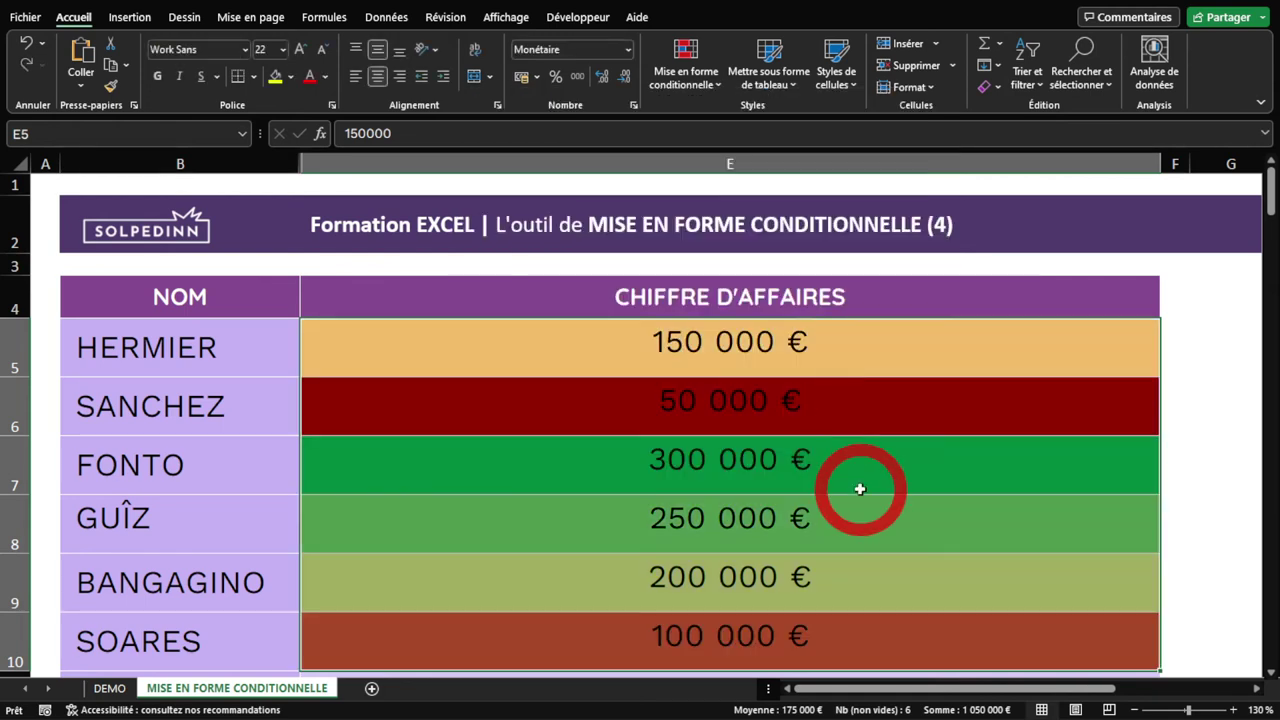
Step: Edit HERMIER's revenue in E5 to 175000, then reselect cell E5
left_click(925, 514)
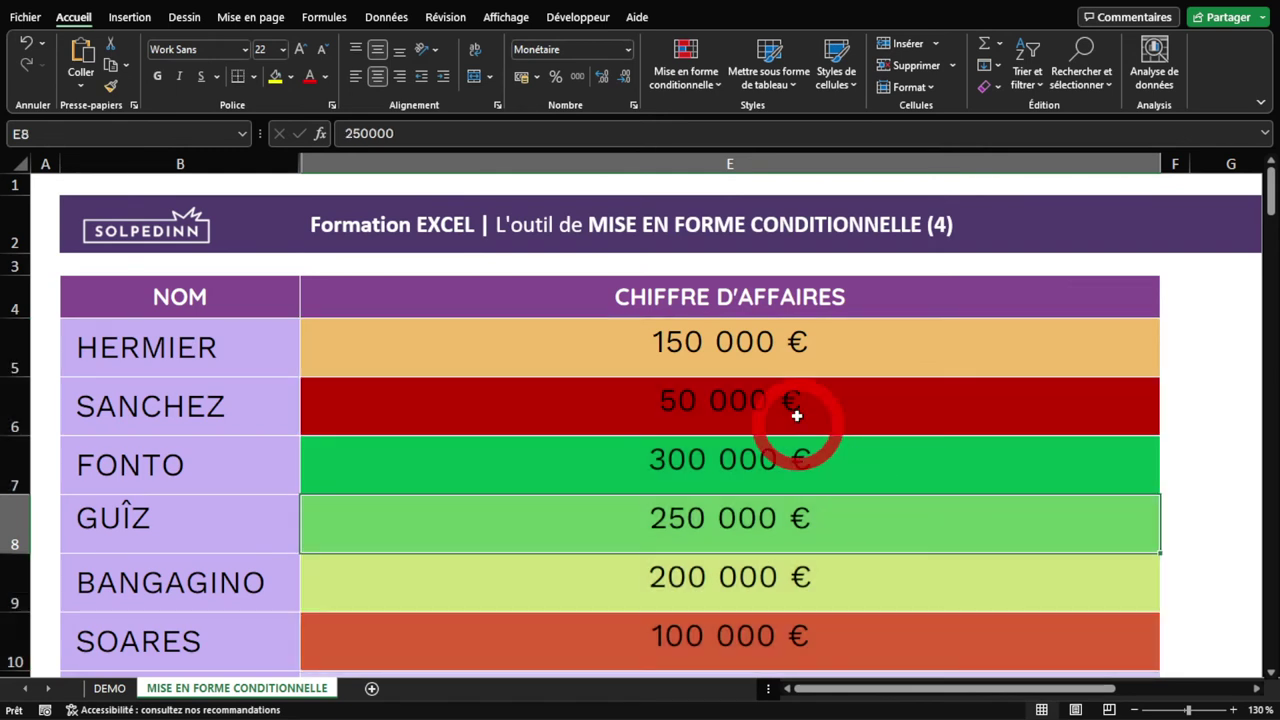
left_click(732, 359)
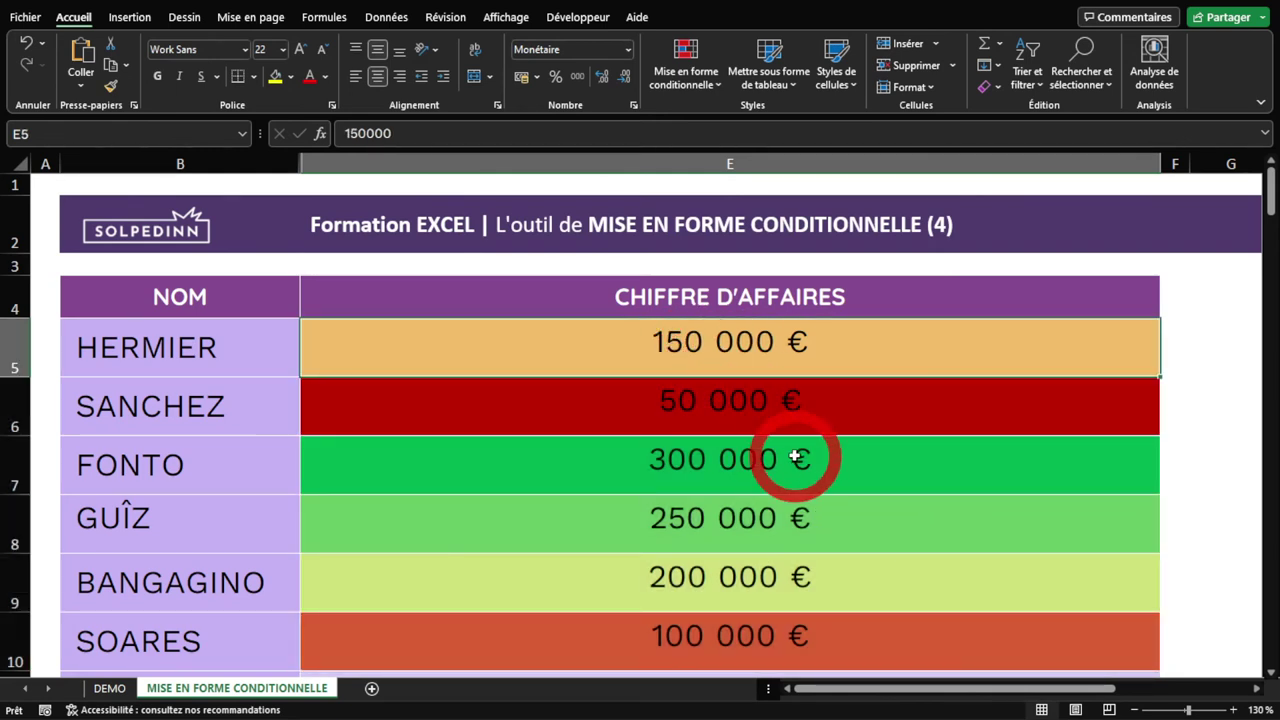
key("F2")
type("175")
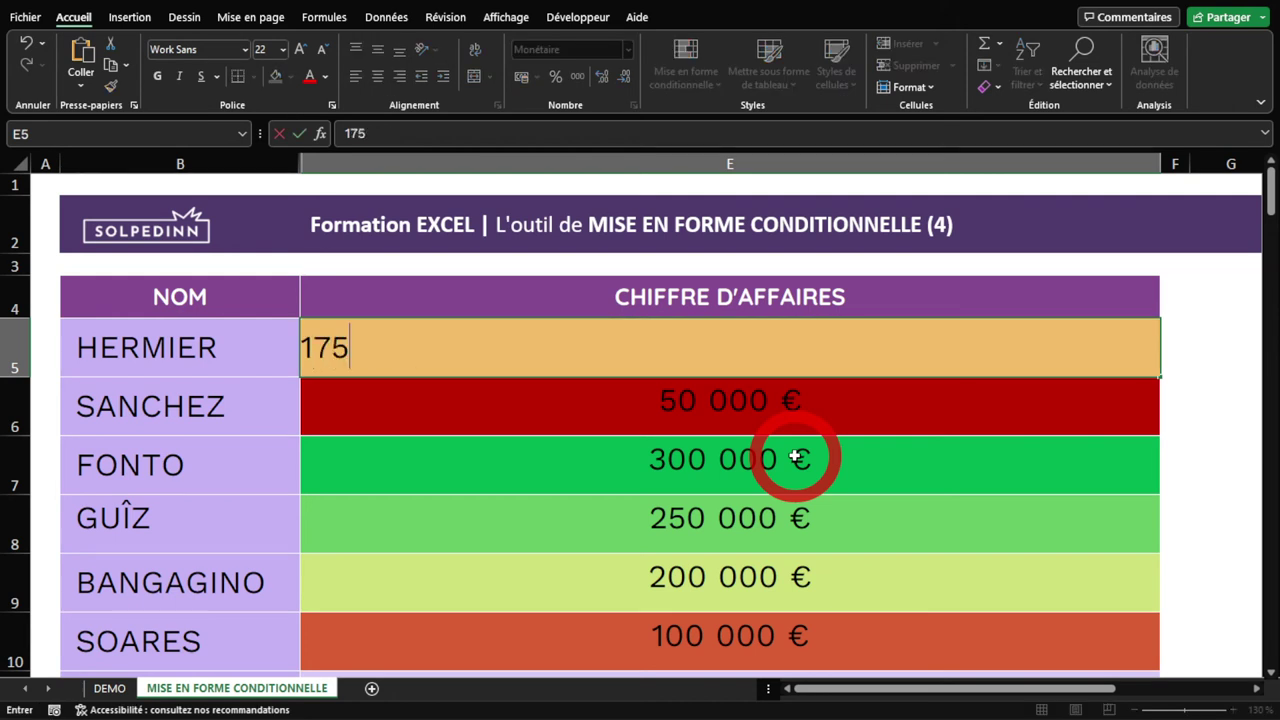
key("Return")
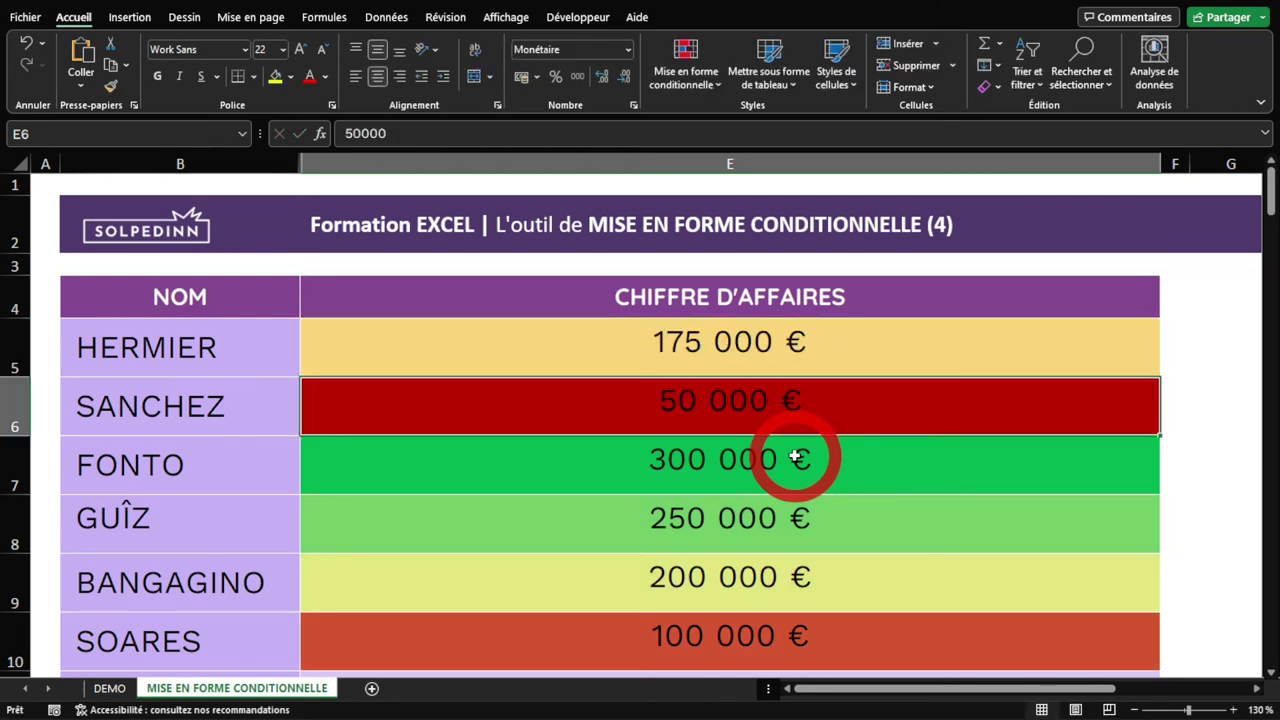
left_click(726, 294)
left_click(727, 338)
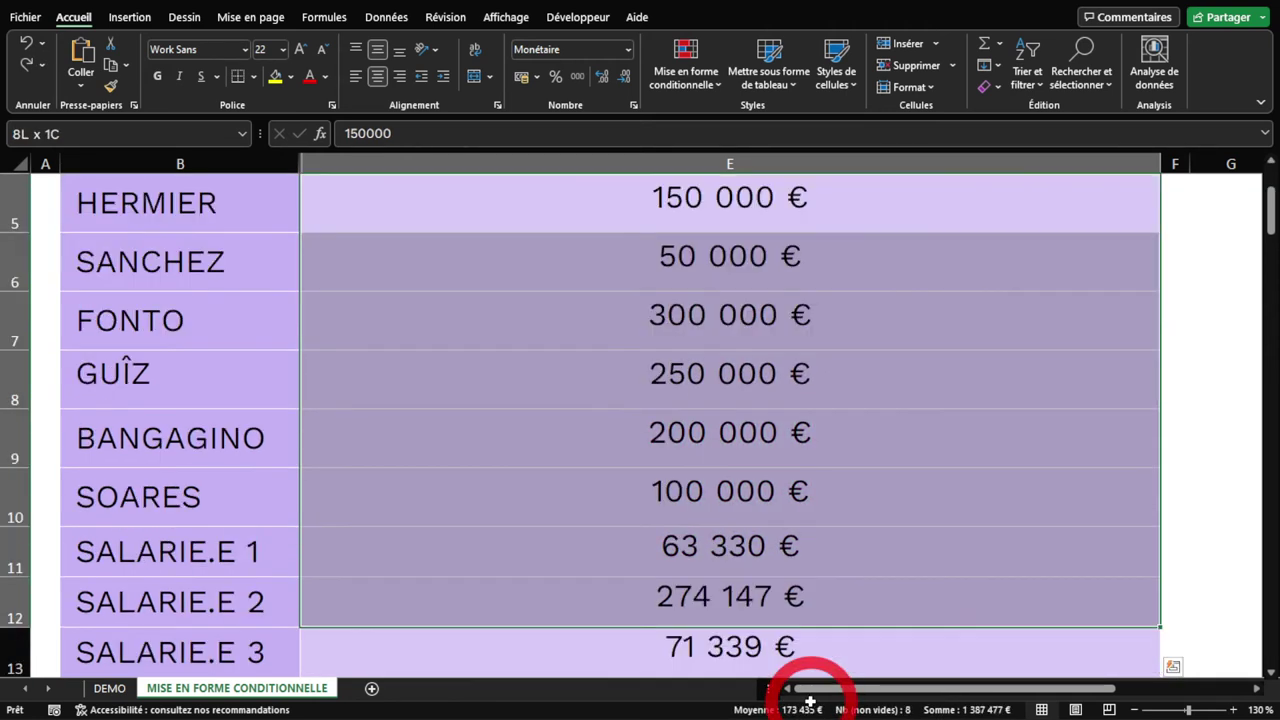
Step: Select E5:E10 and start a new Échelle à trois couleurs conditional formatting rule
scroll(759, 466, "up", 2)
mouse_move(773, 364)
left_mouse_down()
mouse_move(770, 483)
mouse_move(694, 625)
left_mouse_up()
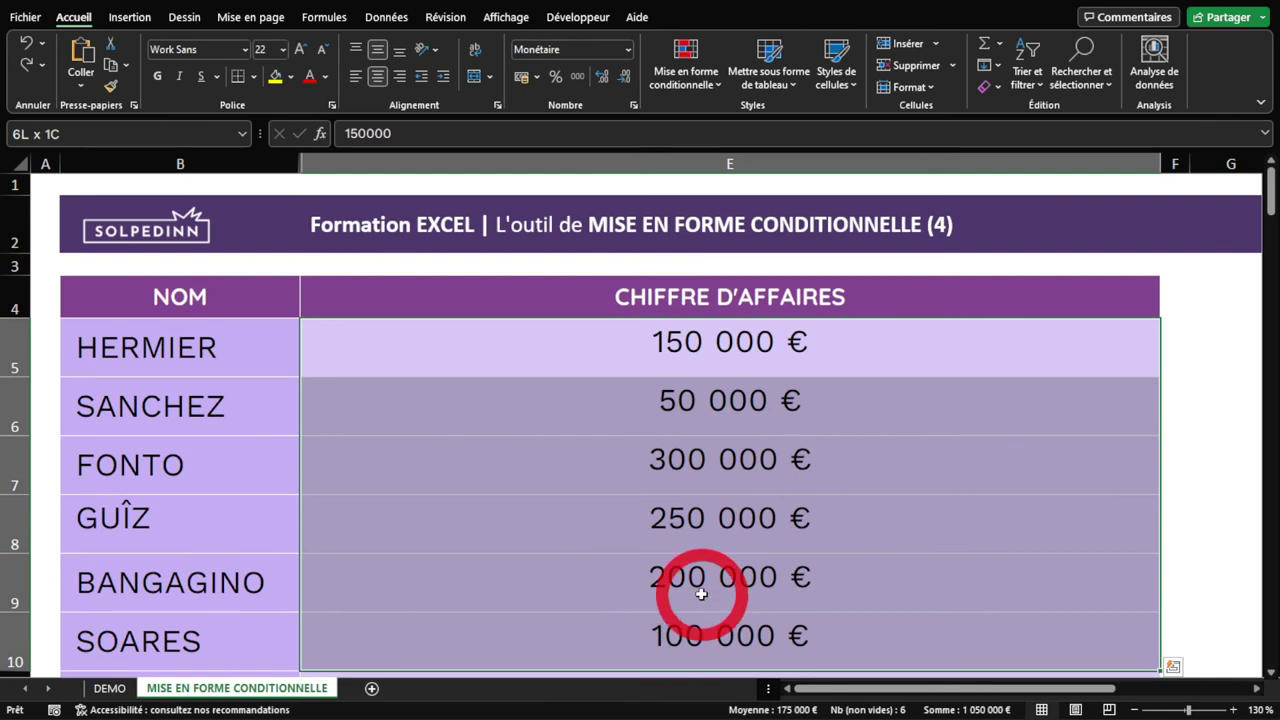
left_click(704, 80)
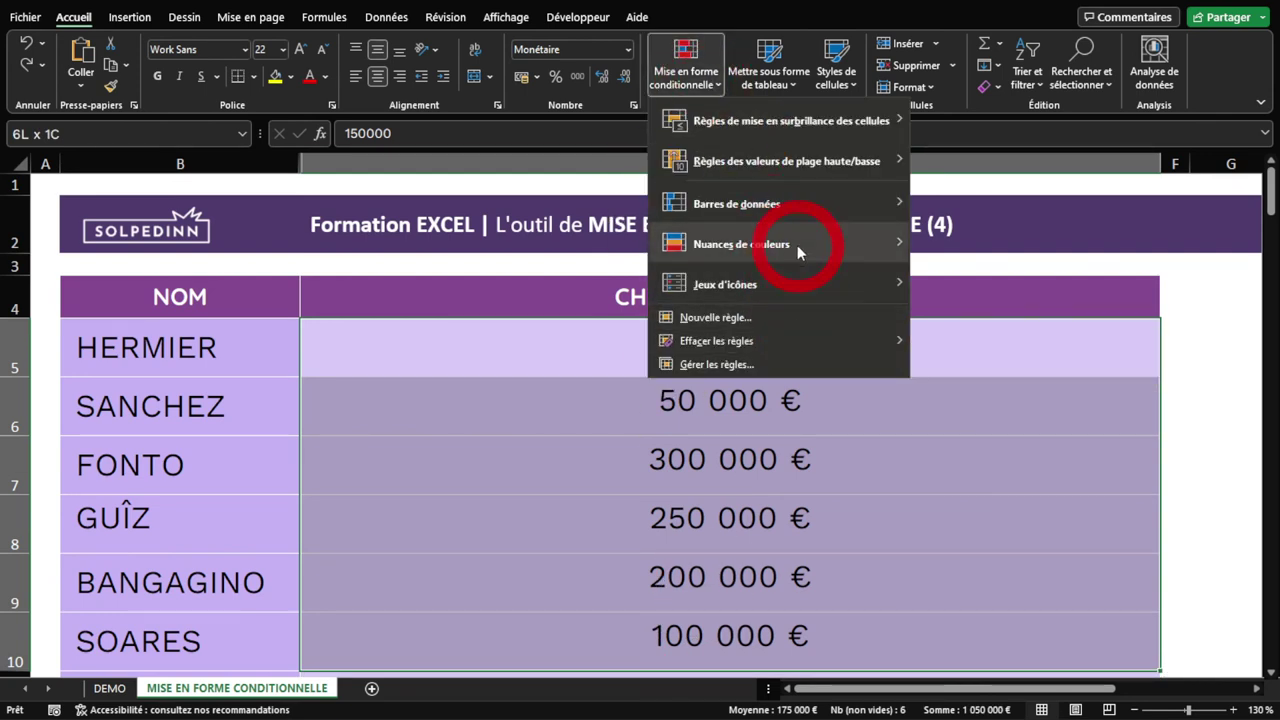
mouse_move(741, 244)
left_click(974, 350)
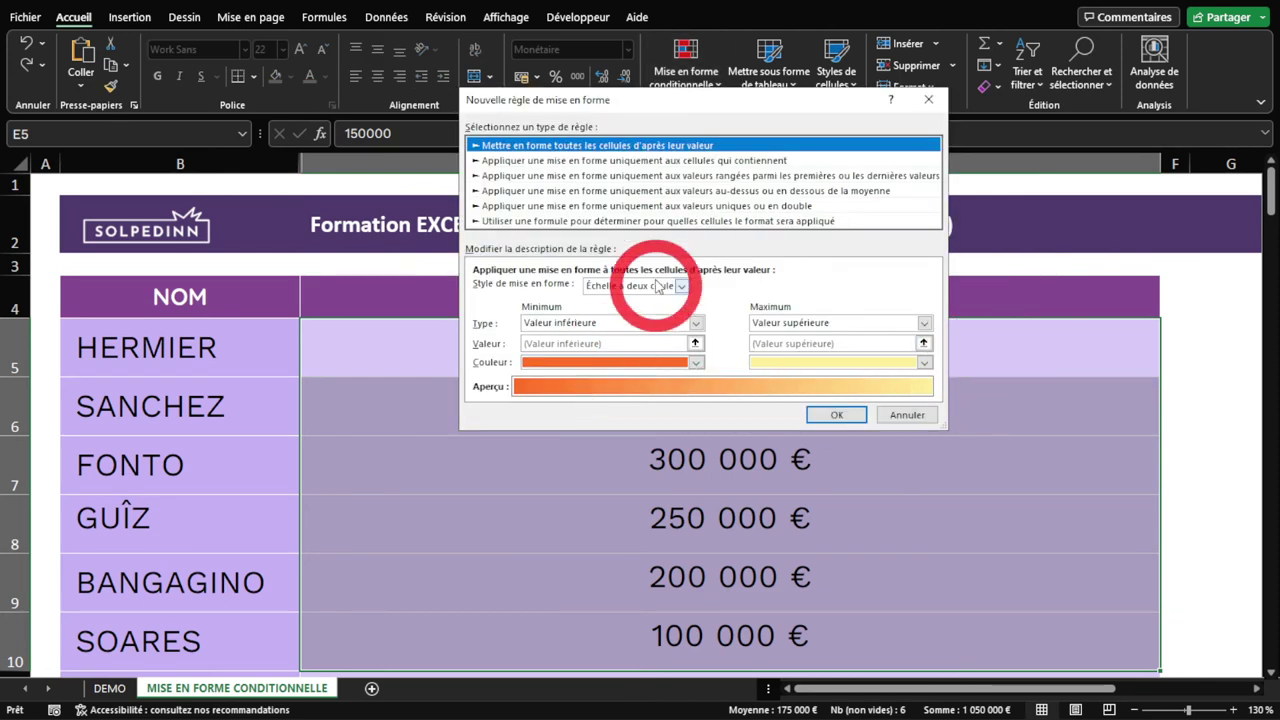
left_click(640, 286)
left_click(649, 316)
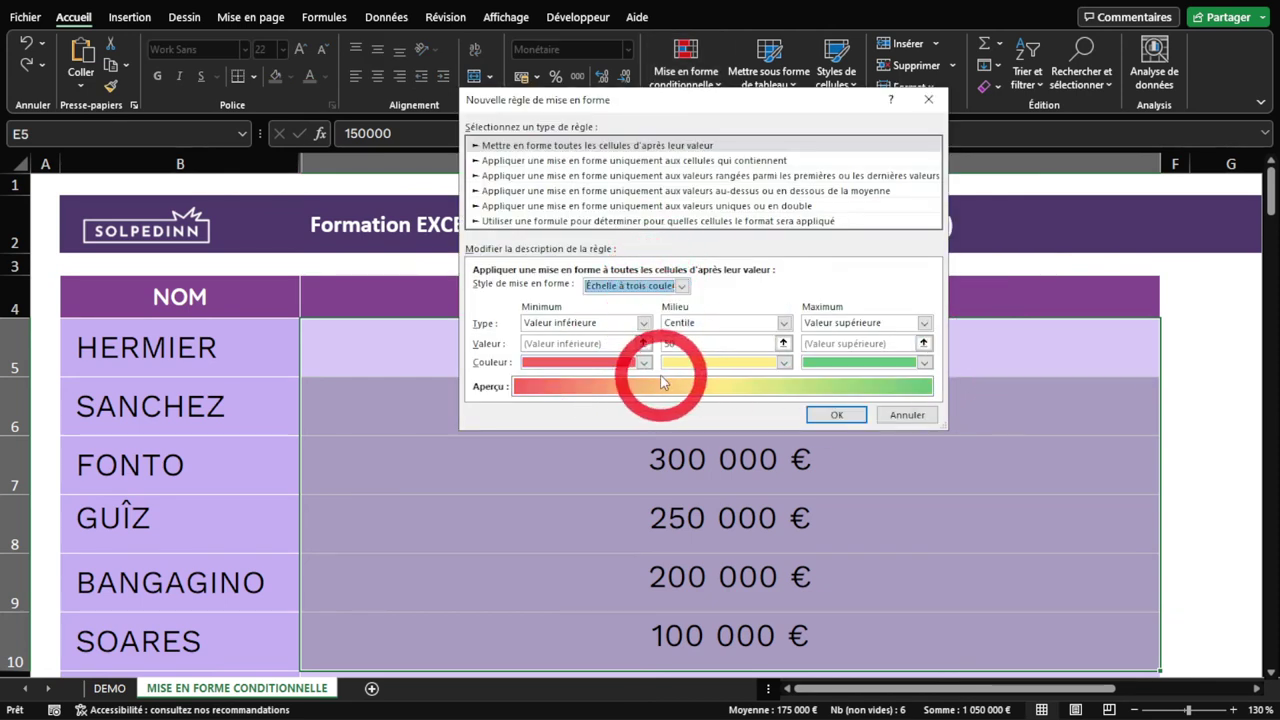
Step: Keep lowest value as the dark red minimum and set the midpoint to Nombre 150000
left_click(572, 323)
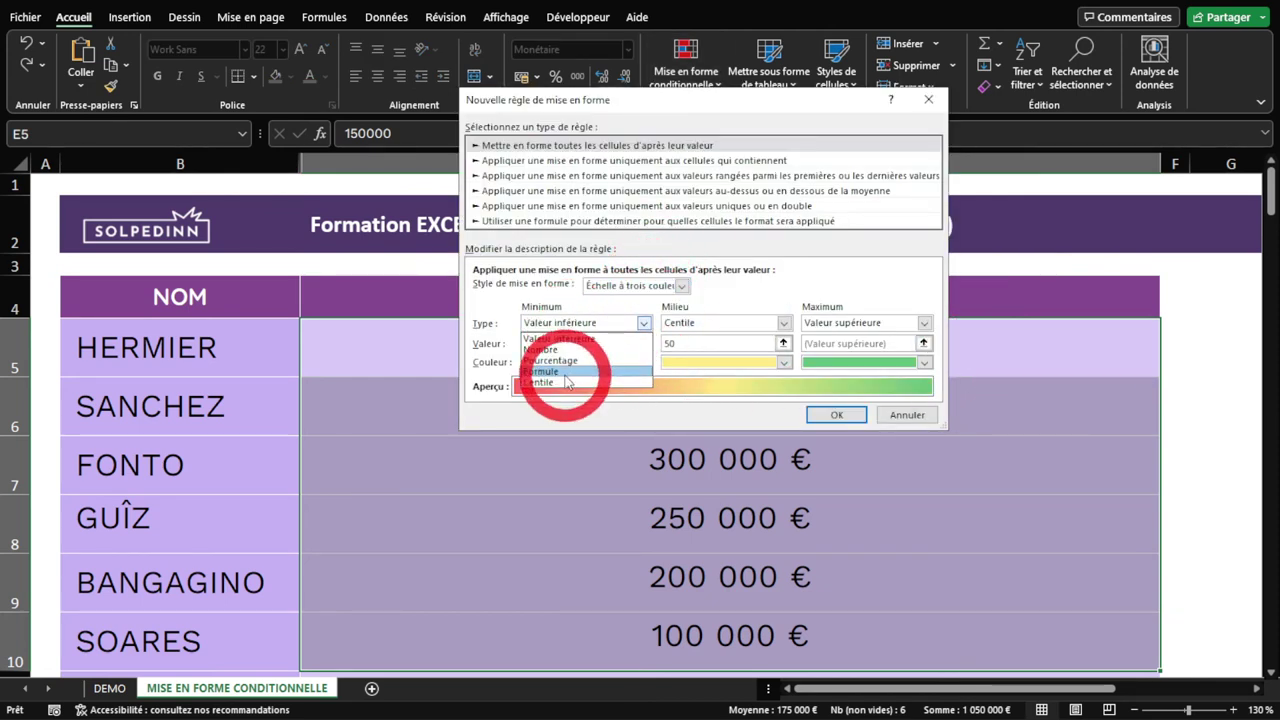
left_click(547, 345)
left_click(556, 362)
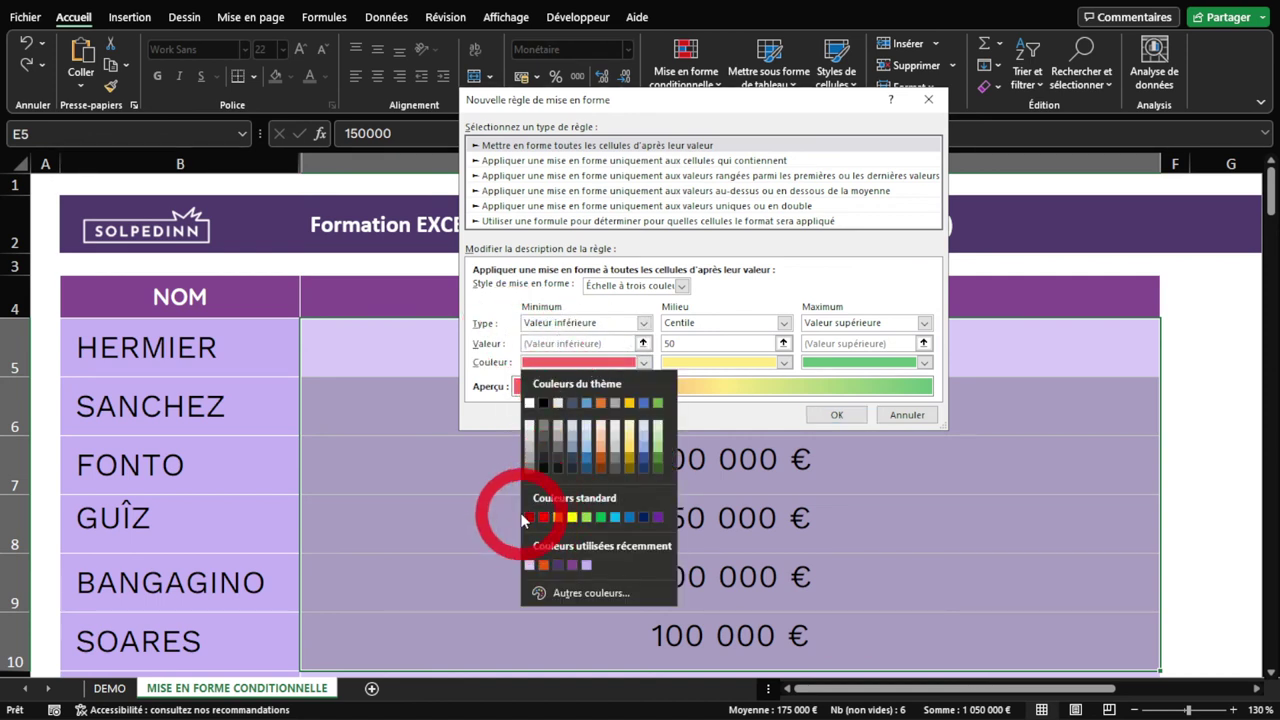
left_click(530, 518)
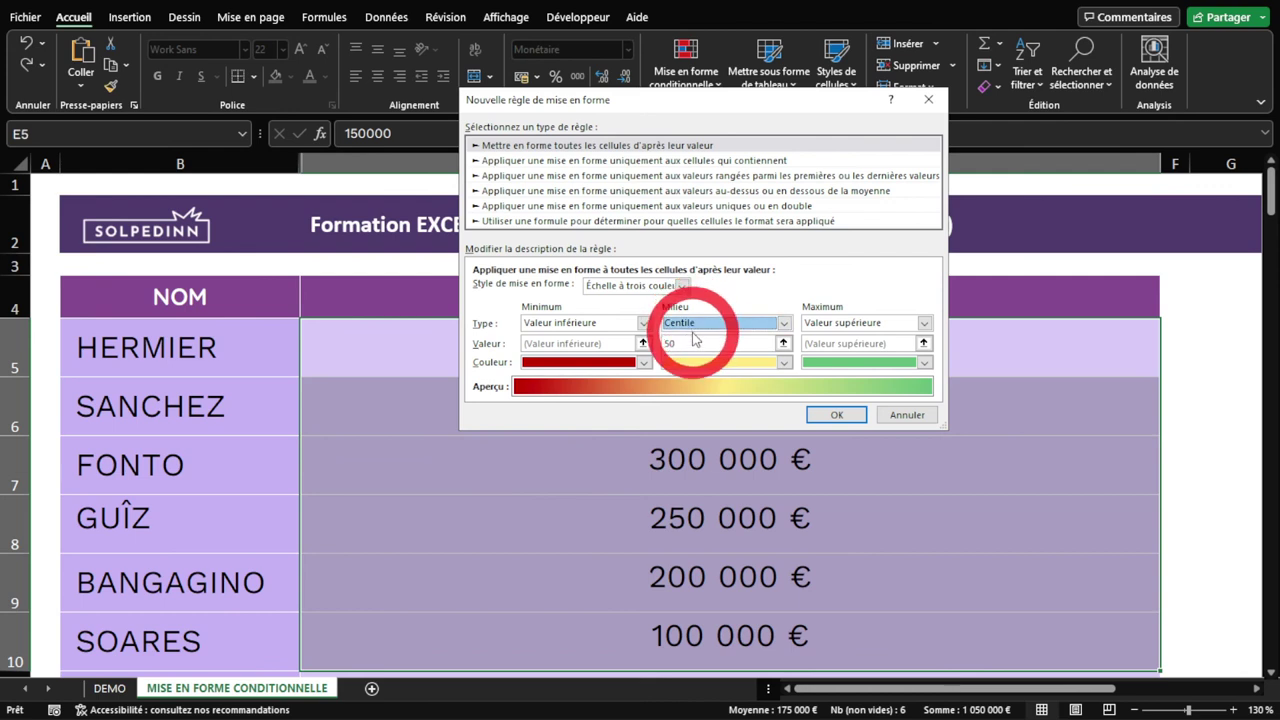
left_click(692, 323)
left_click(677, 339)
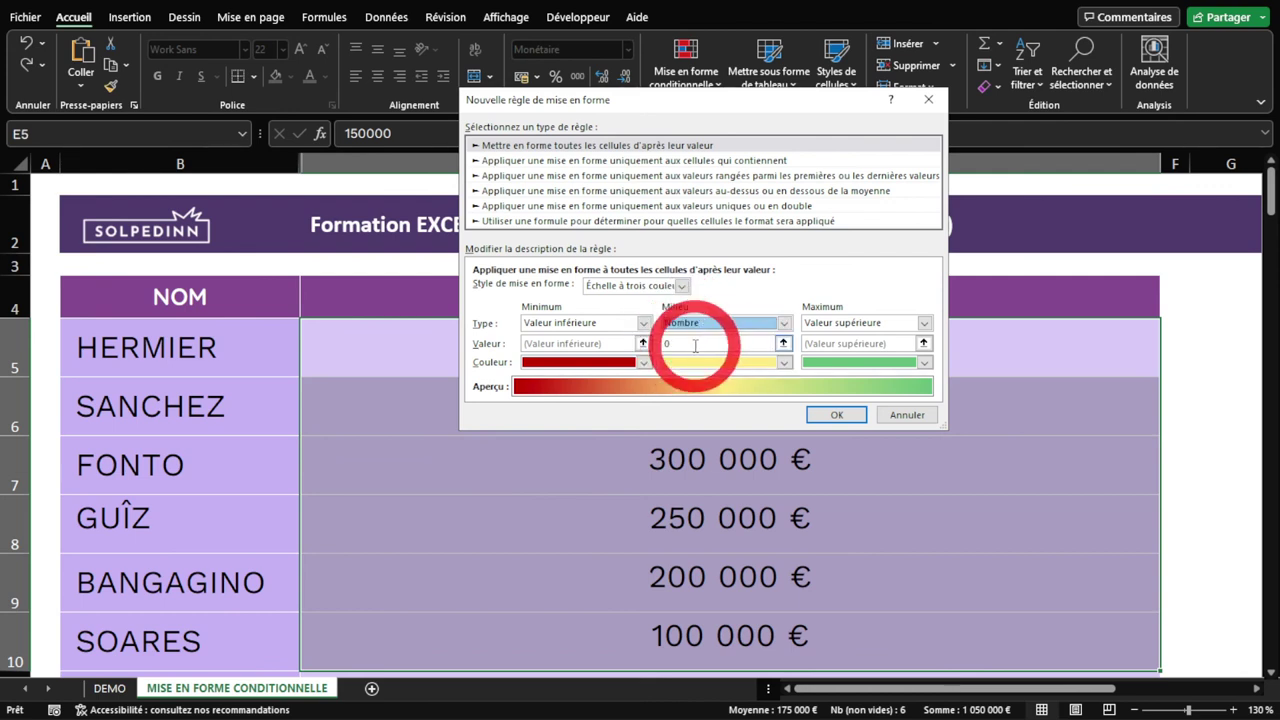
left_click(694, 364)
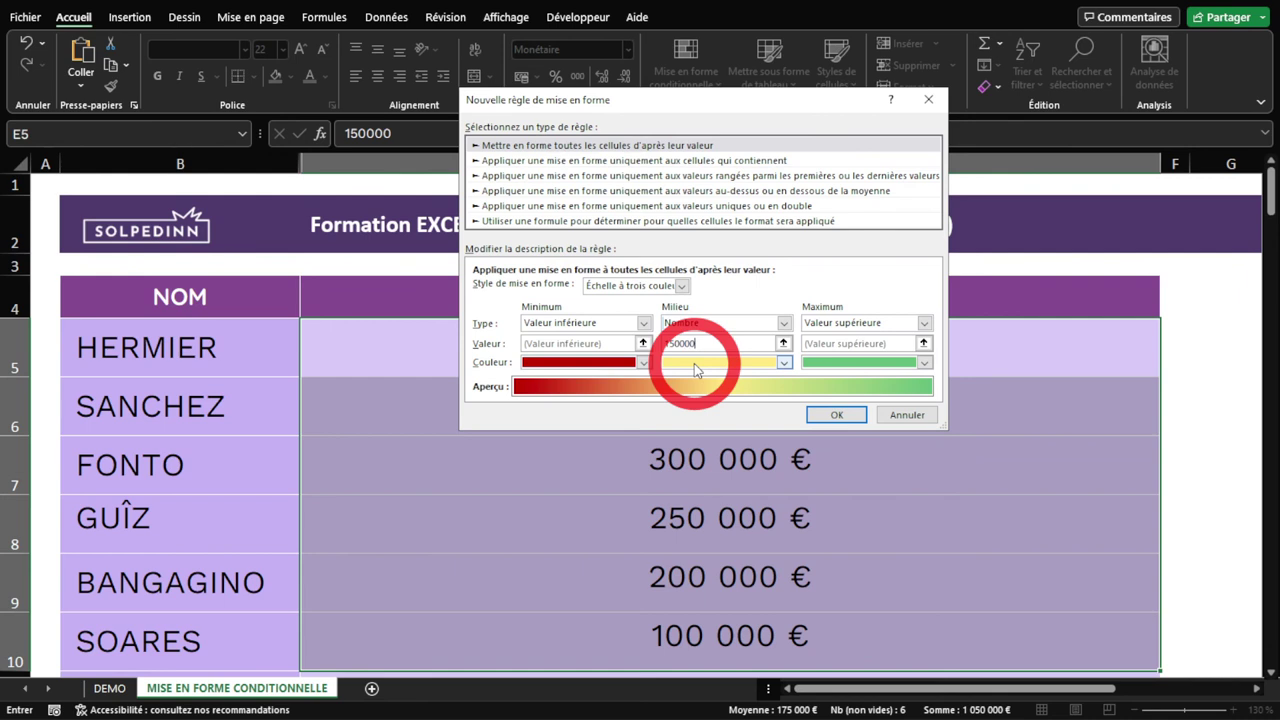
Step: Make the midpoint bright yellow and the maximum bright green, then confirm the rule
left_click(697, 364)
left_click(709, 518)
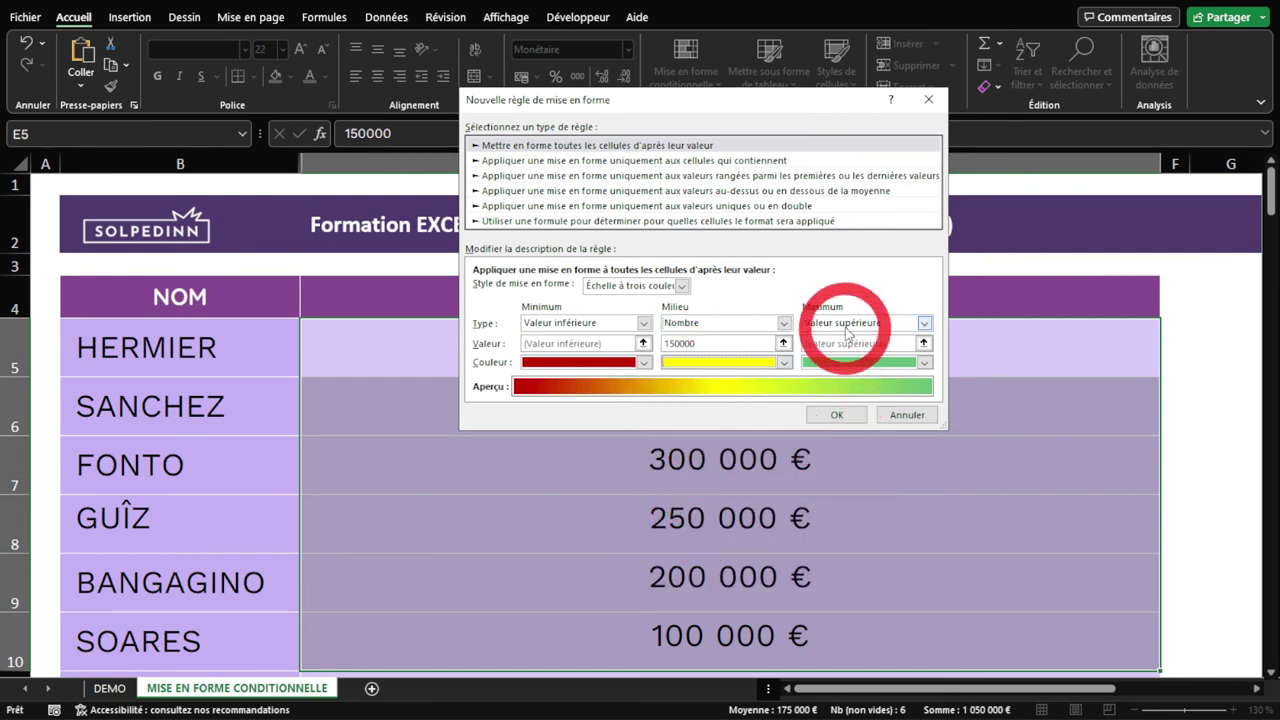
left_click(858, 362)
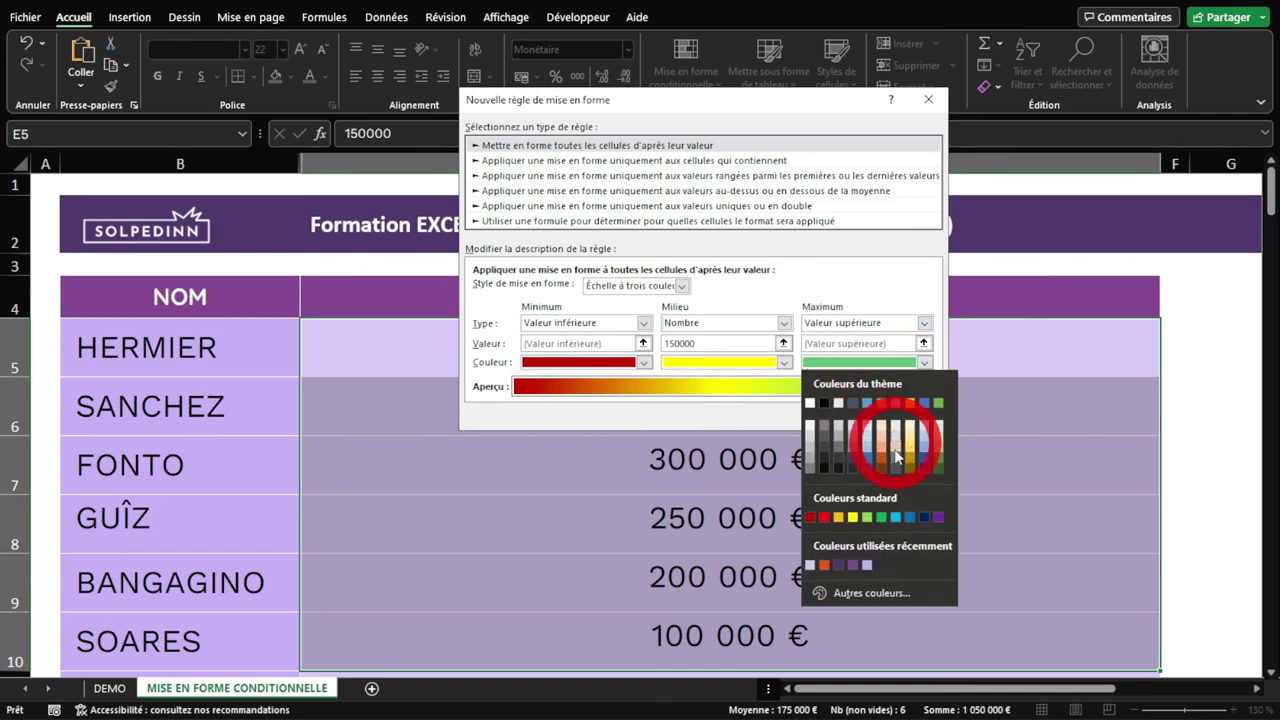
left_click(896, 517)
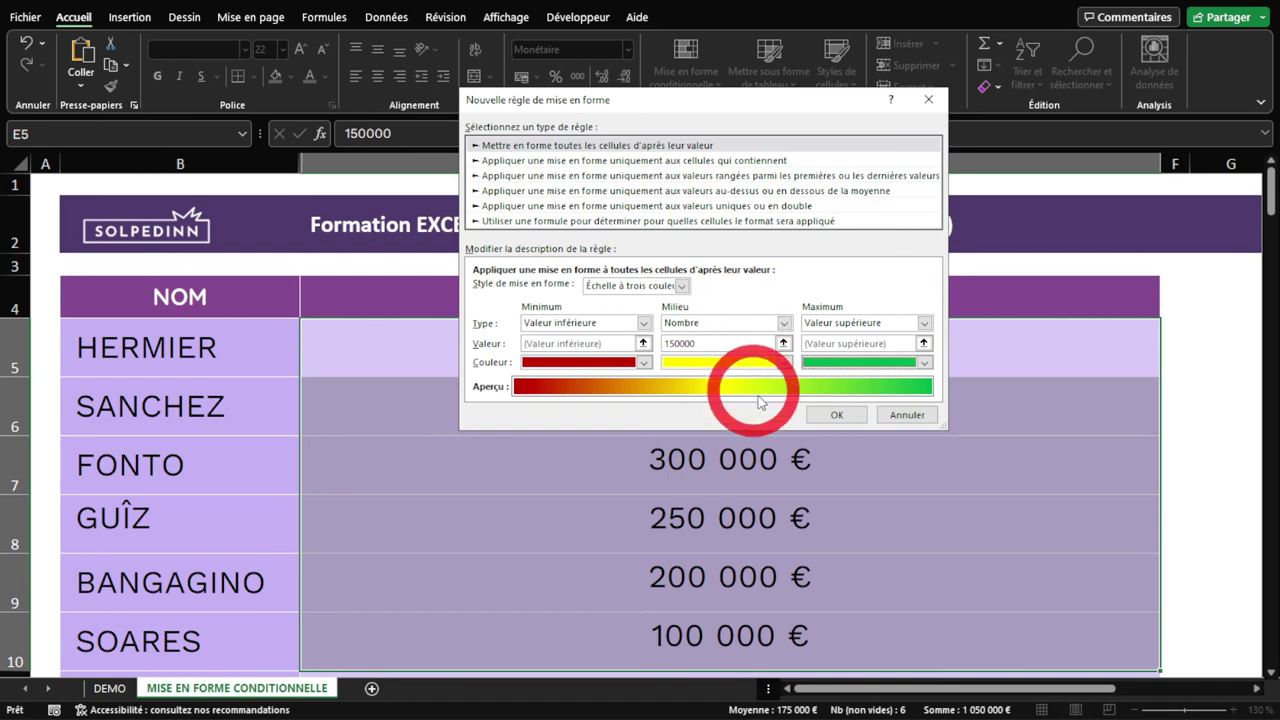
left_click(836, 414)
Step: Check the shading: 150 000 € yellow, 50 000 € red, 300 000 € green, rows 8–10 in between
left_click(855, 448)
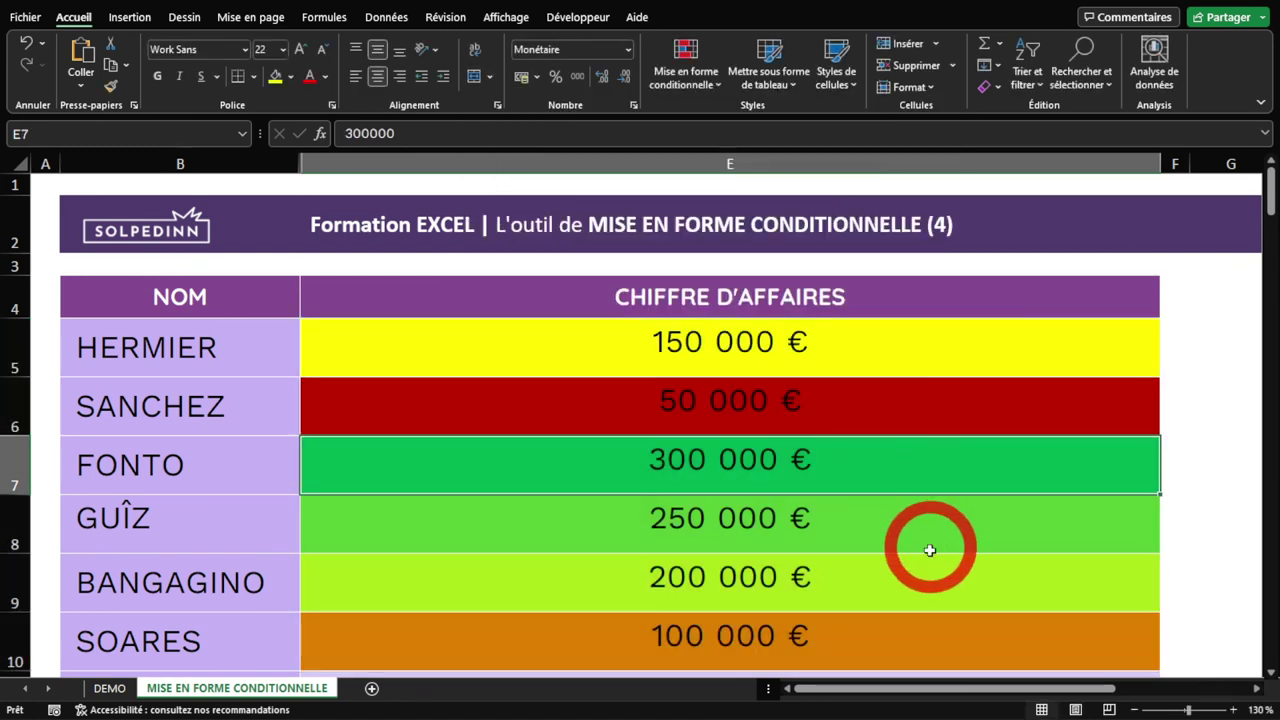
left_click(653, 352)
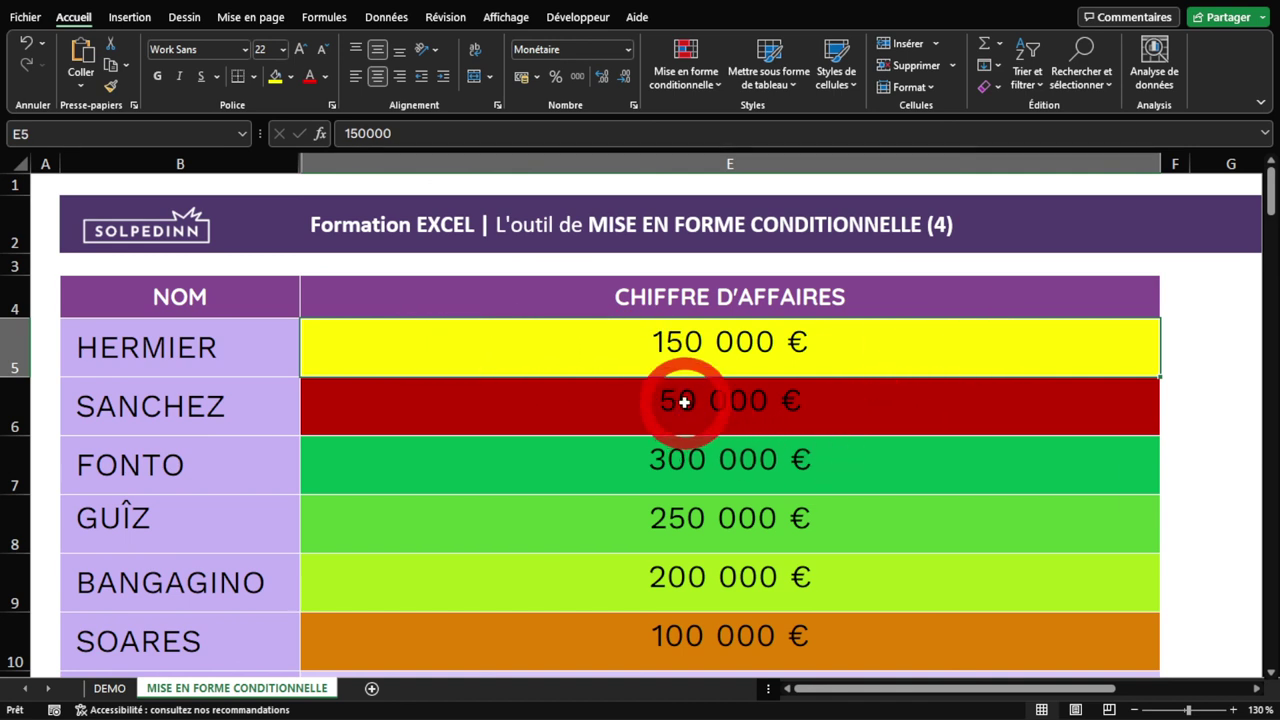
left_click_drag(686, 400, 696, 478)
left_click_drag(686, 528, 708, 614)
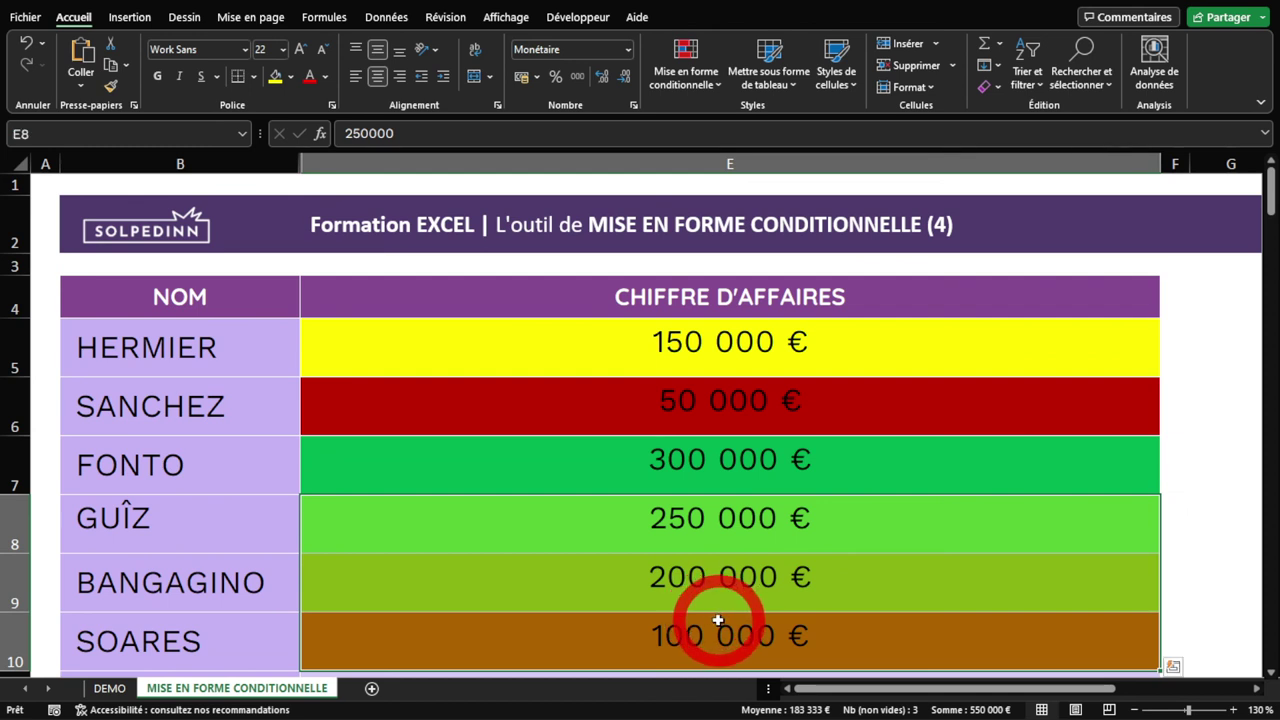